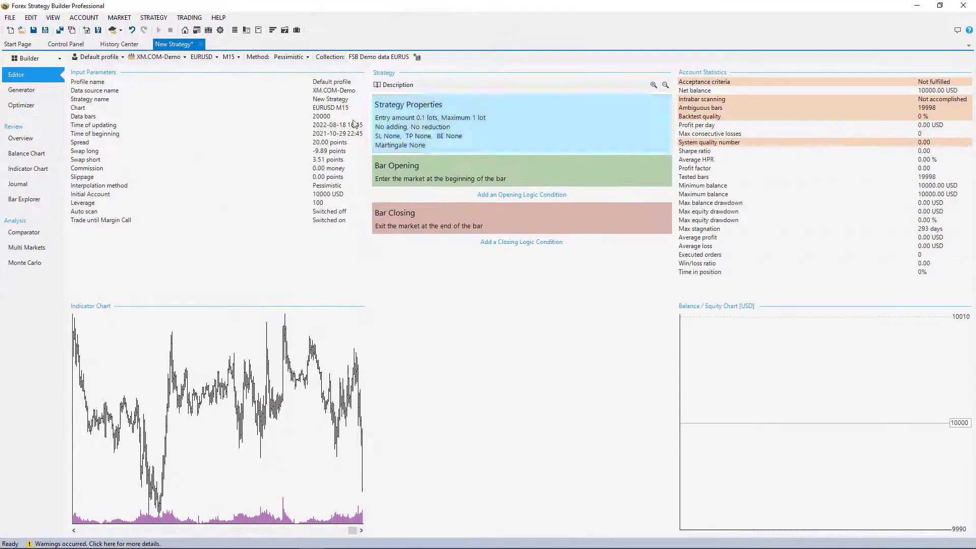
# Check the available data sources for the EURUSD M15 strategy and close the list unchanged.
pyautogui.click(183, 57)
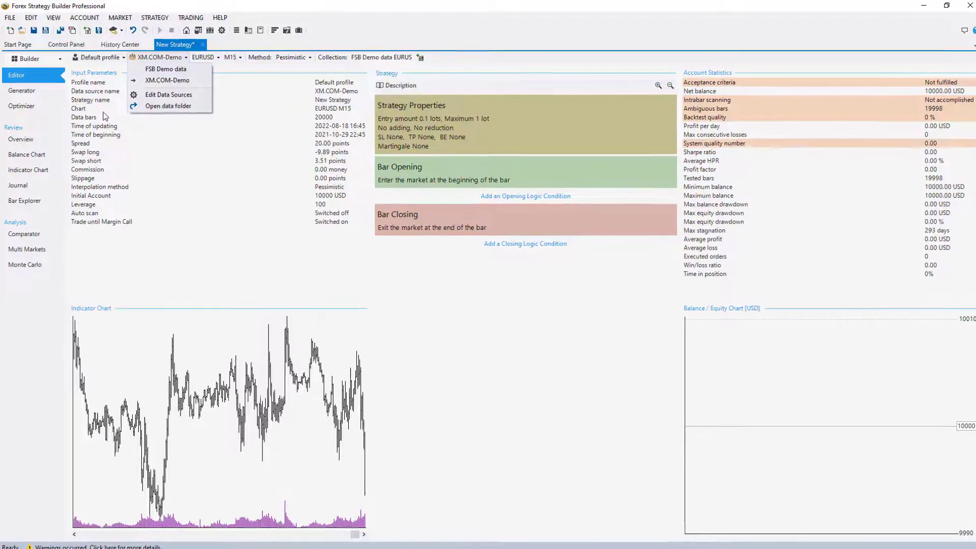
pyautogui.click(105, 116)
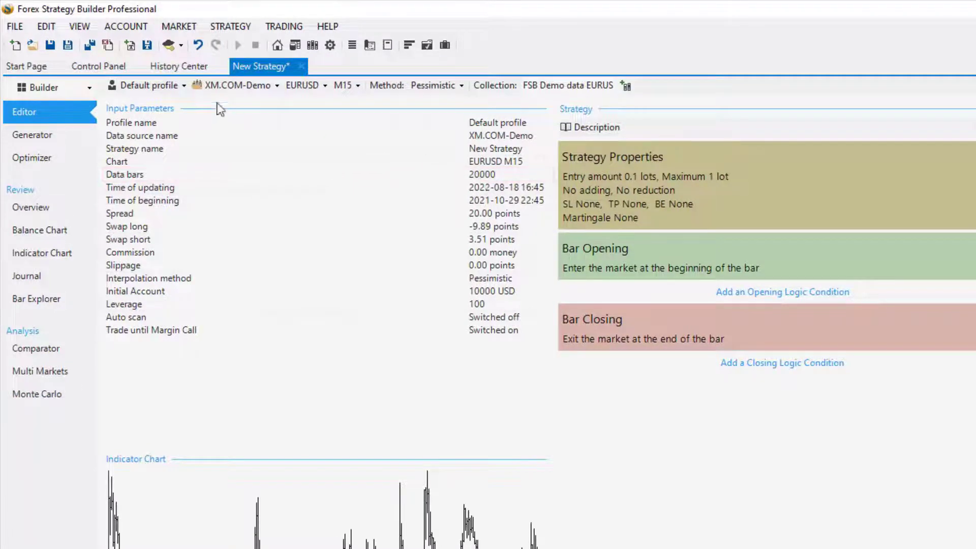
# Set maximum data bars to 50,000 and enable FSB Demo data in Data Horizon, then return to New Strategy.
pyautogui.click(109, 72)
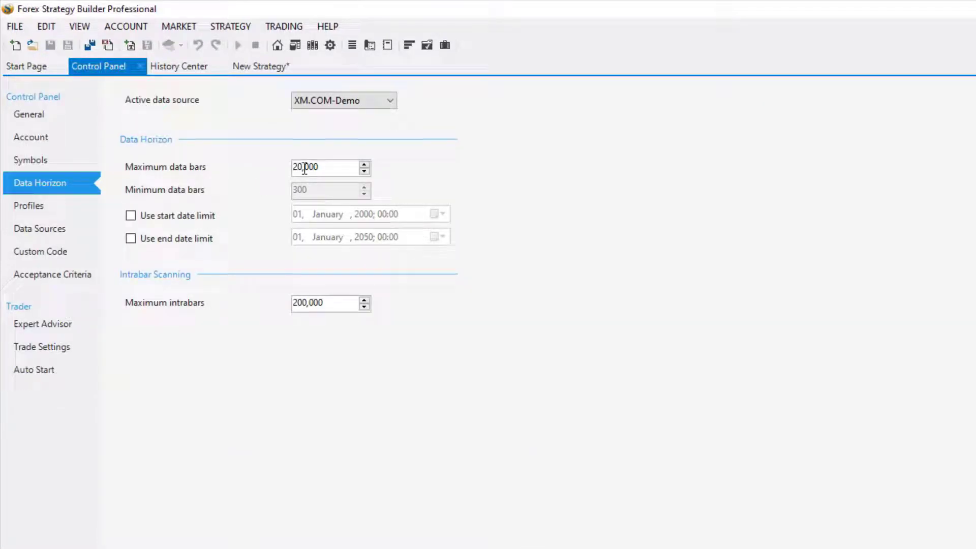
pyautogui.moveTo(304, 168); pyautogui.dragTo(283, 178)
pyautogui.write('50')
pyautogui.click(321, 106)
pyautogui.scroll(1, 320, 104)
pyautogui.click(320, 104)
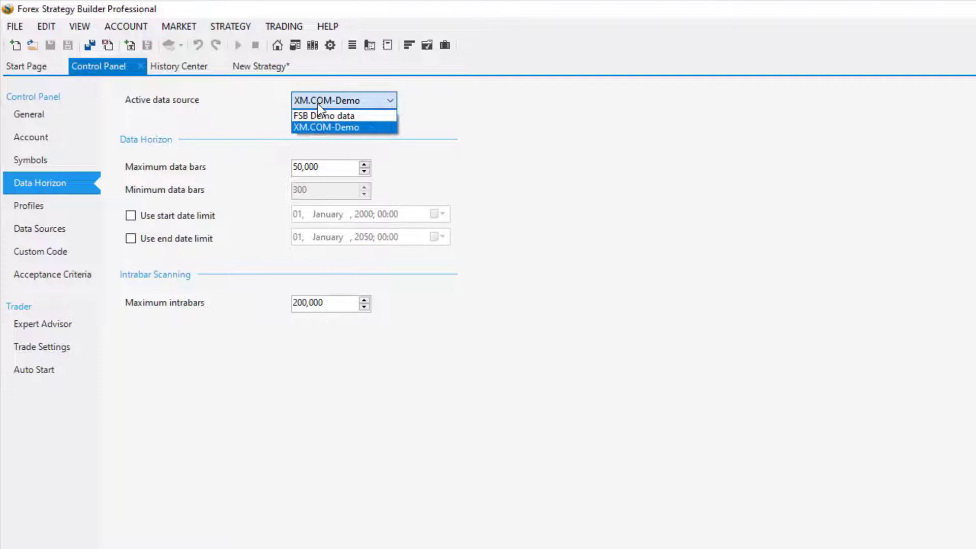
pyautogui.click(316, 113)
pyautogui.click(307, 166)
pyautogui.moveTo(306, 167); pyautogui.dragTo(282, 178)
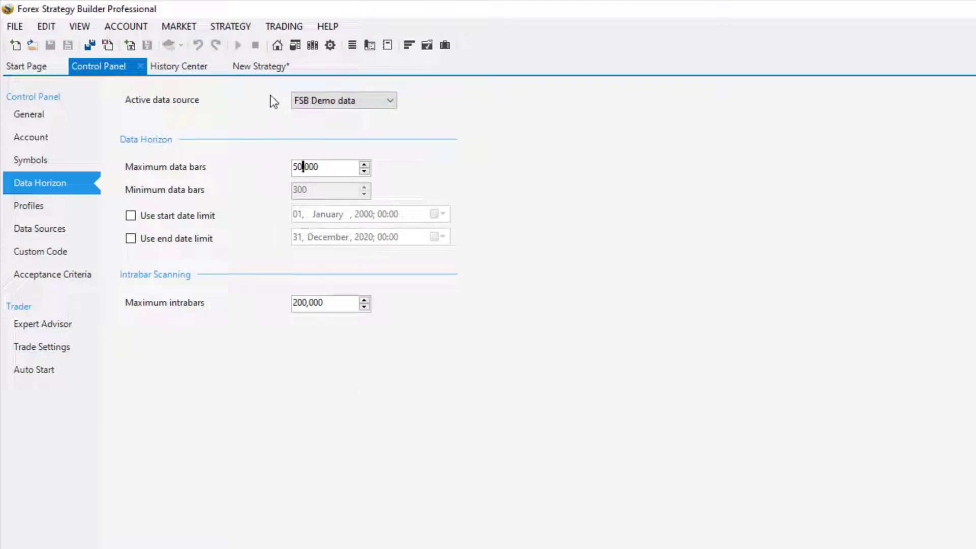
pyautogui.click(260, 68)
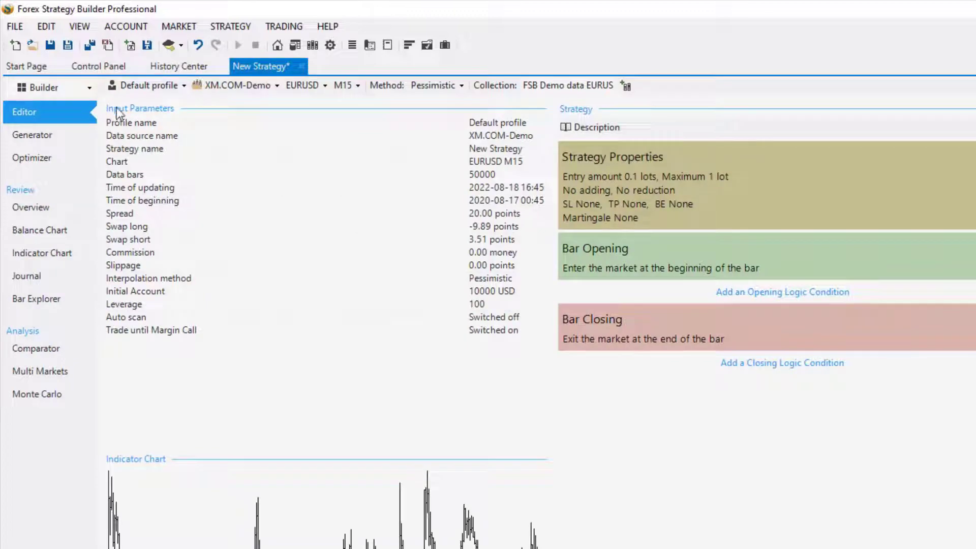
# Run the Generator on EURUSD M15 until 3 strategies are collected, then view the Repository.
pyautogui.click(53, 134)
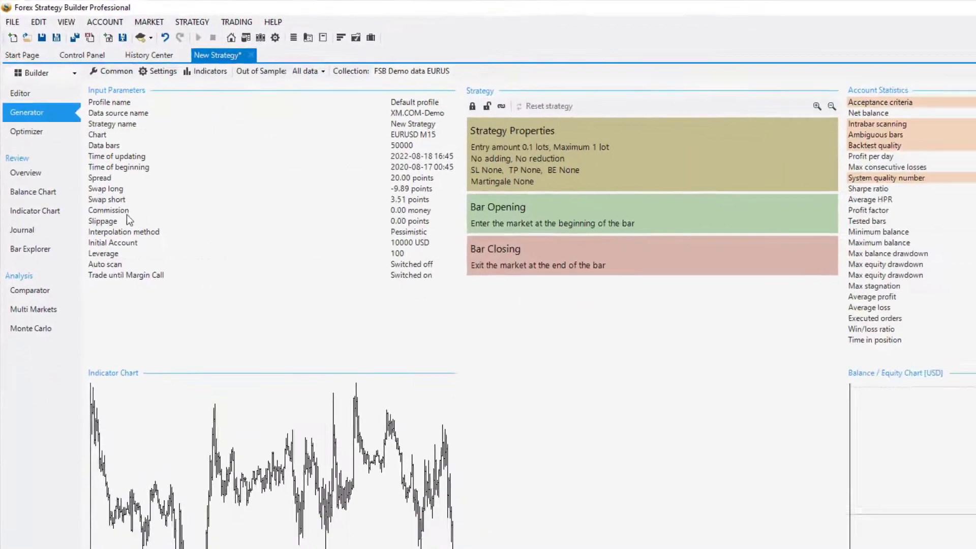
pyautogui.click(108, 529)
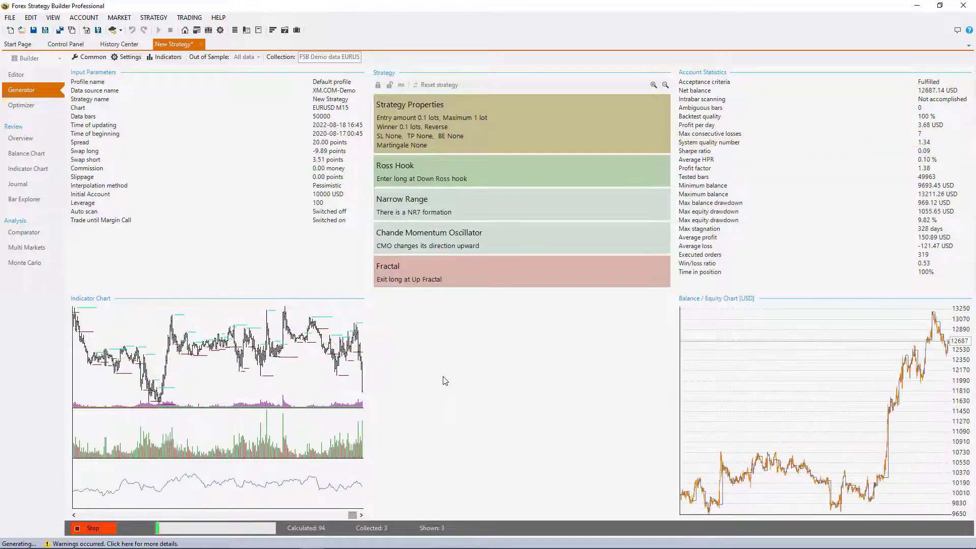
pyautogui.click(92, 530)
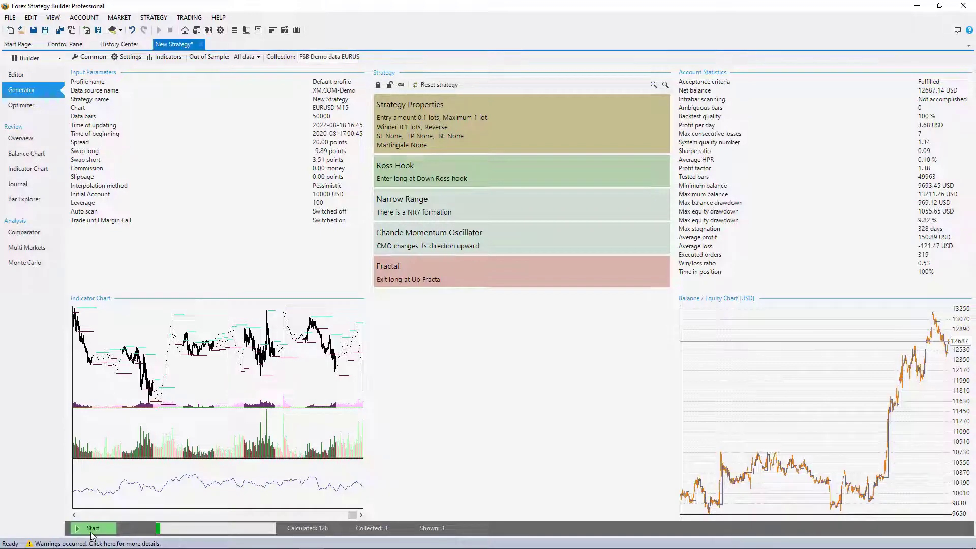
pyautogui.click(208, 30)
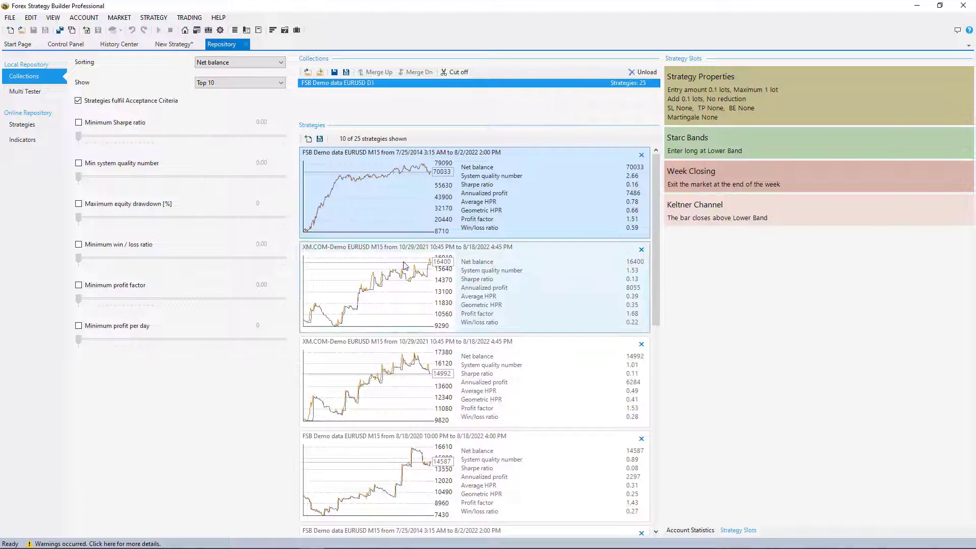
# Open a collected strategy from the Repository and recalculate it on FSB Demo data.
pyautogui.click(399, 299)
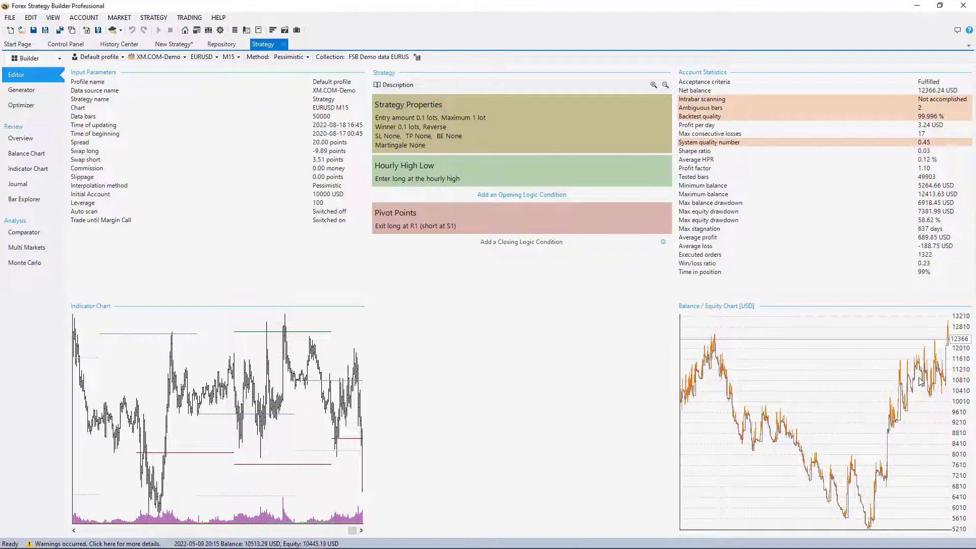
pyautogui.click(180, 61)
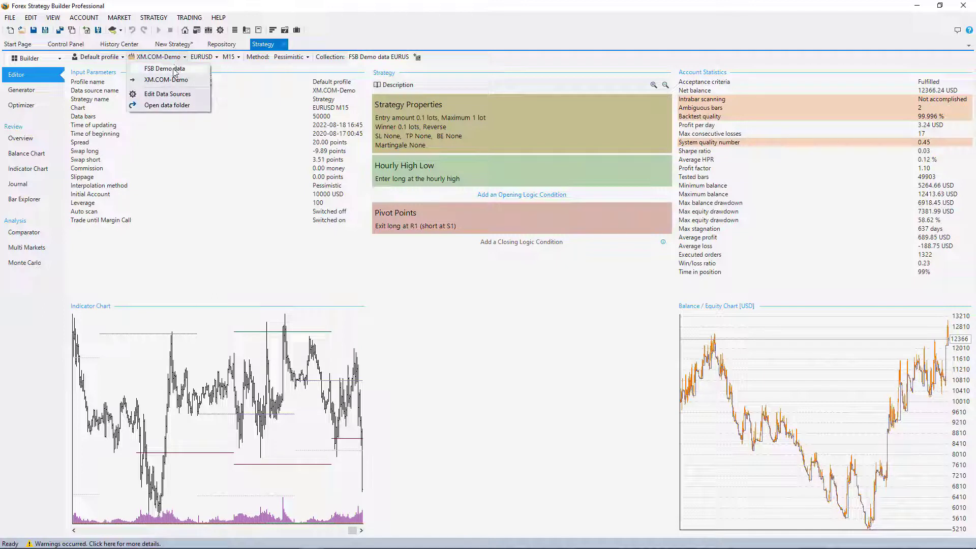
pyautogui.click(174, 70)
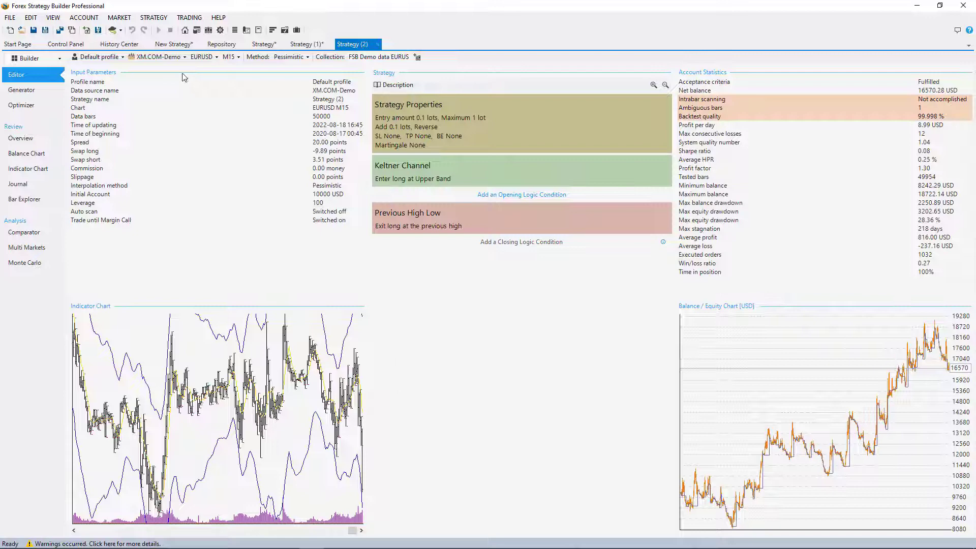
# Retest the Keltner Channel Strategy (2) on FSB Demo data, now netting 18824.41 USD.
pyautogui.click(168, 57)
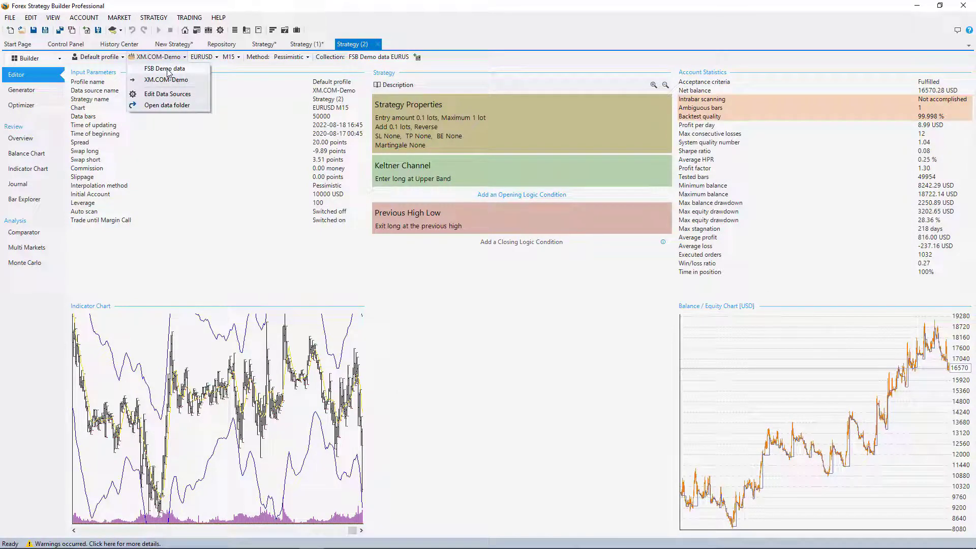
pyautogui.click(167, 69)
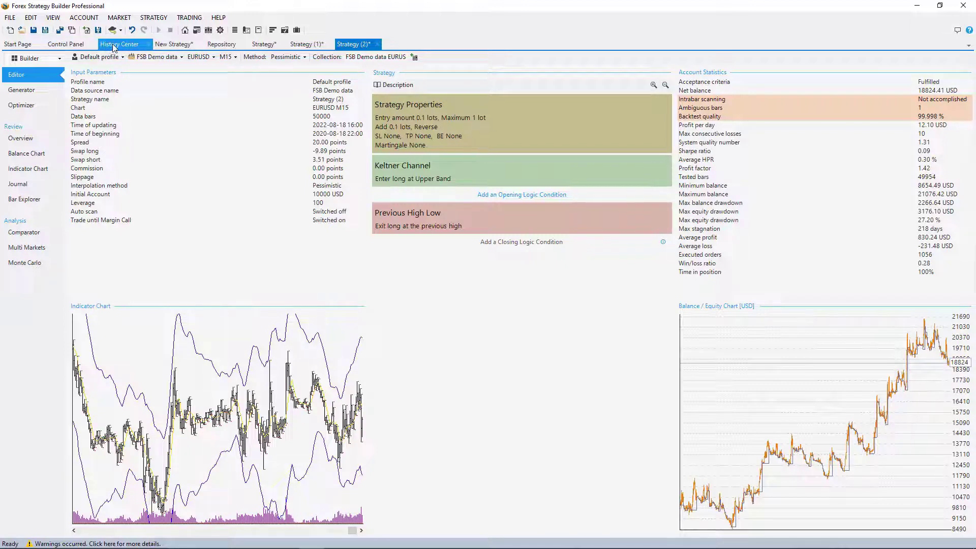
# Inspect the EURUSD spread of 20 in the Symbols settings, then bring up MetaTrader 4.
pyautogui.click(76, 44)
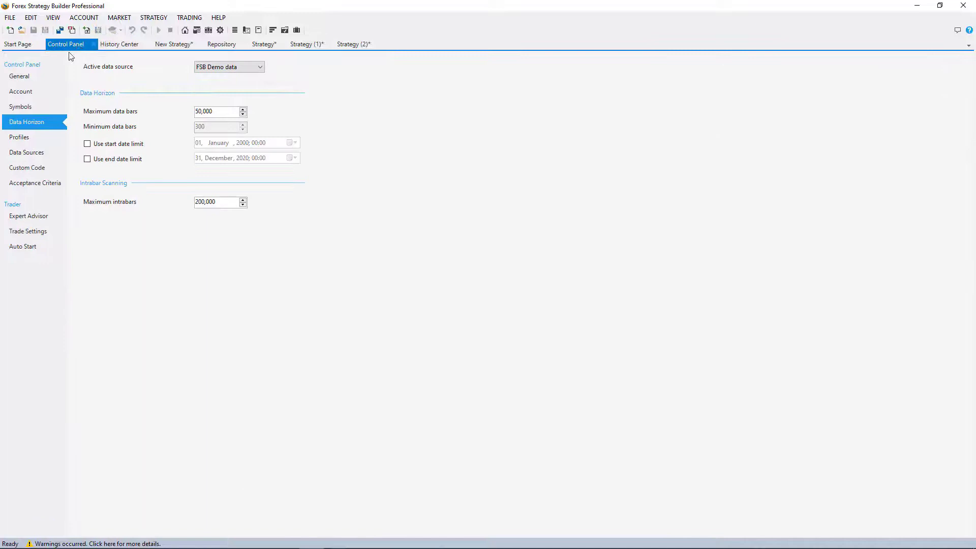
pyautogui.click(24, 109)
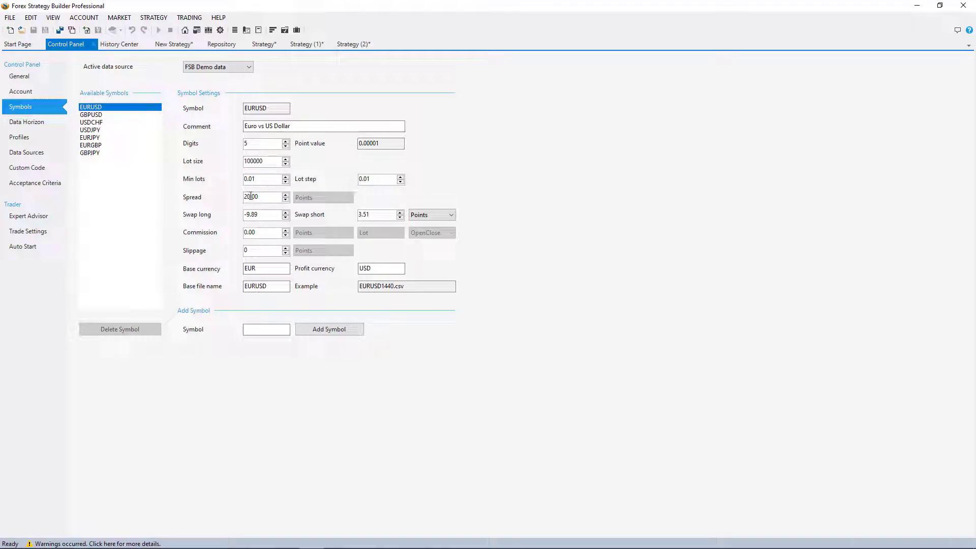
pyautogui.moveTo(247, 196); pyautogui.dragTo(258, 199)
pyautogui.click(265, 199)
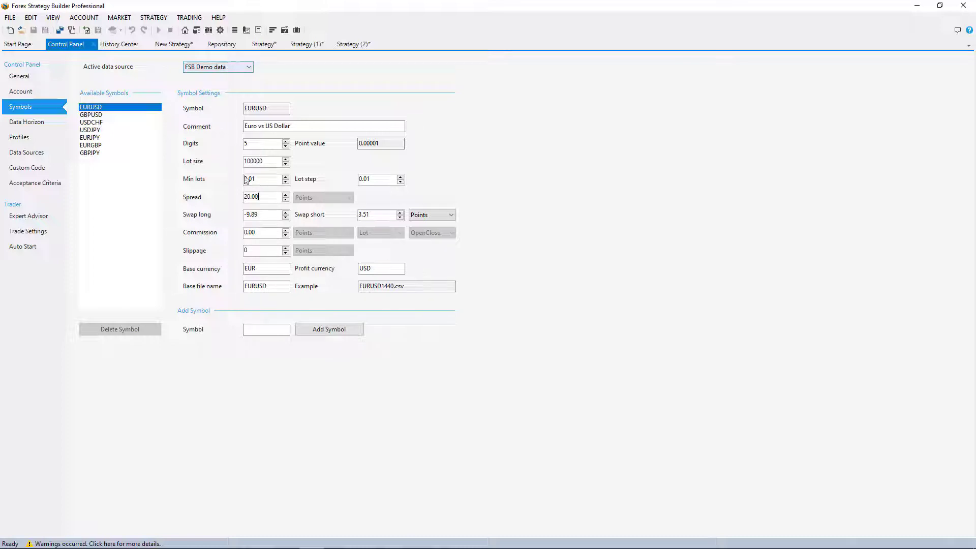
pyautogui.moveTo(320, 544)
pyautogui.click(361, 539)
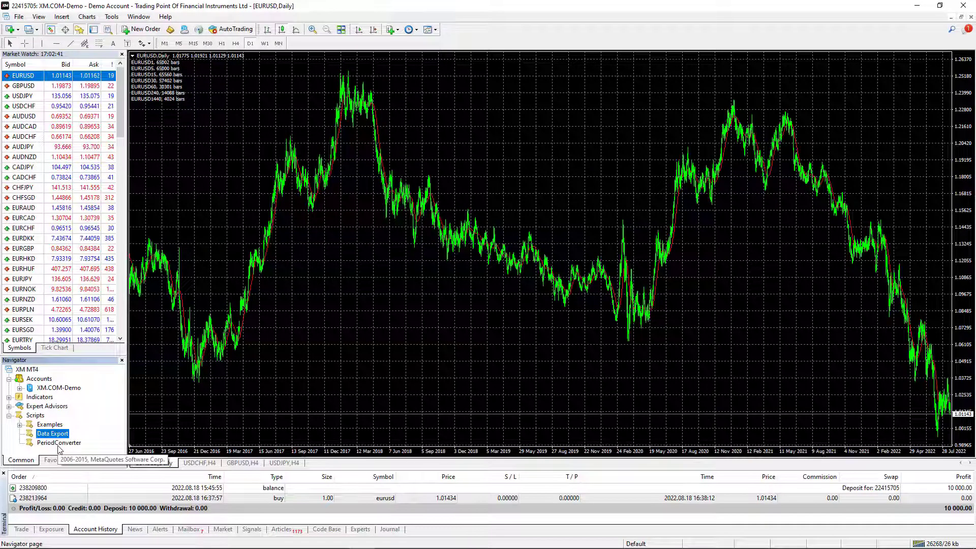
# Drop the Data Export script onto MT4's EURUSD chart, then return to Forex Strategy Builder.
pyautogui.moveTo(63, 445); pyautogui.dragTo(291, 416)
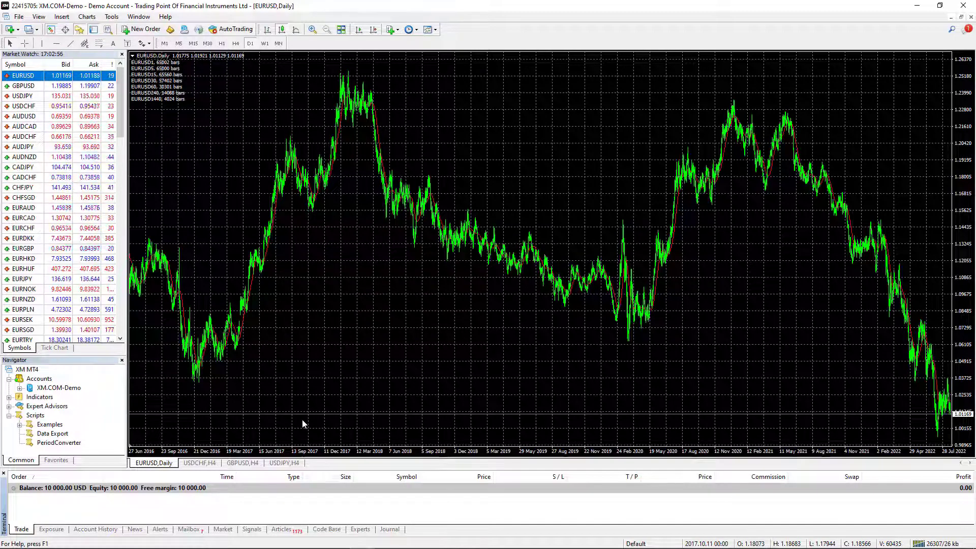
pyautogui.click(311, 539)
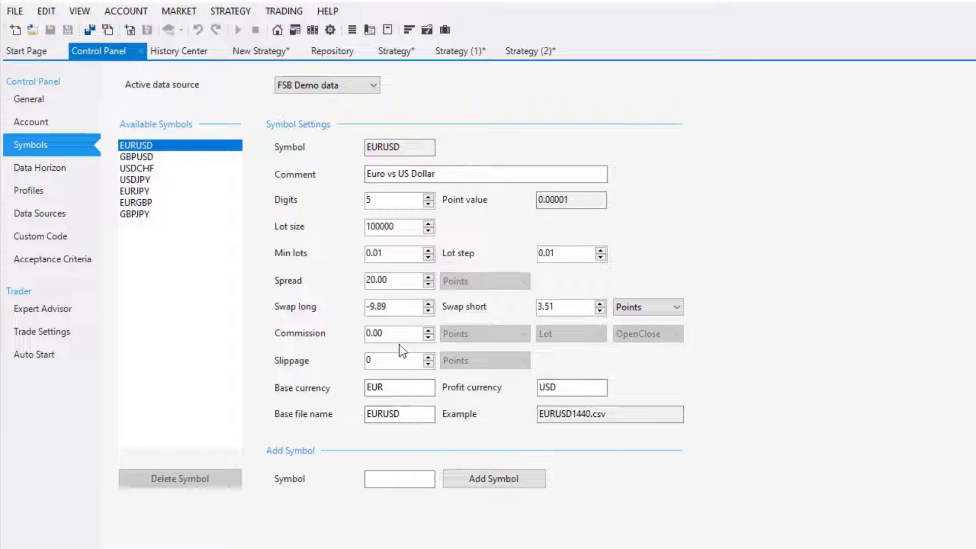
# Put Strategy (2) back on XM.COM-Demo data, netting 16570.28 USD, and show Data Horizon settings.
pyautogui.click(519, 58)
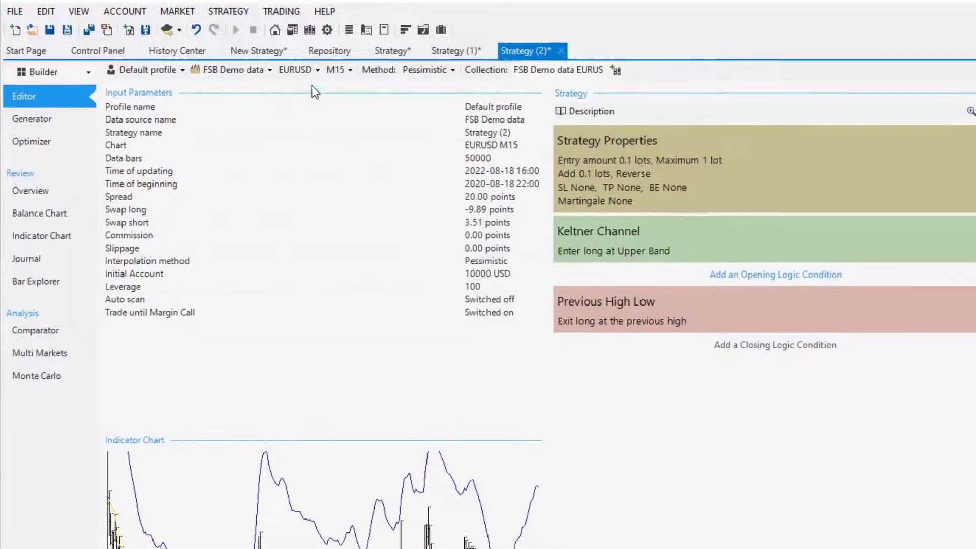
pyautogui.click(193, 61)
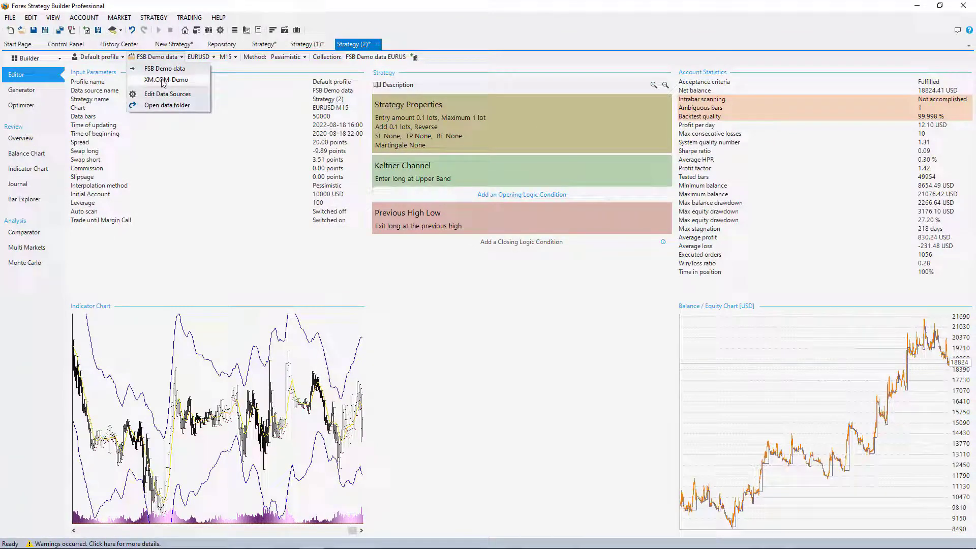
pyautogui.click(163, 81)
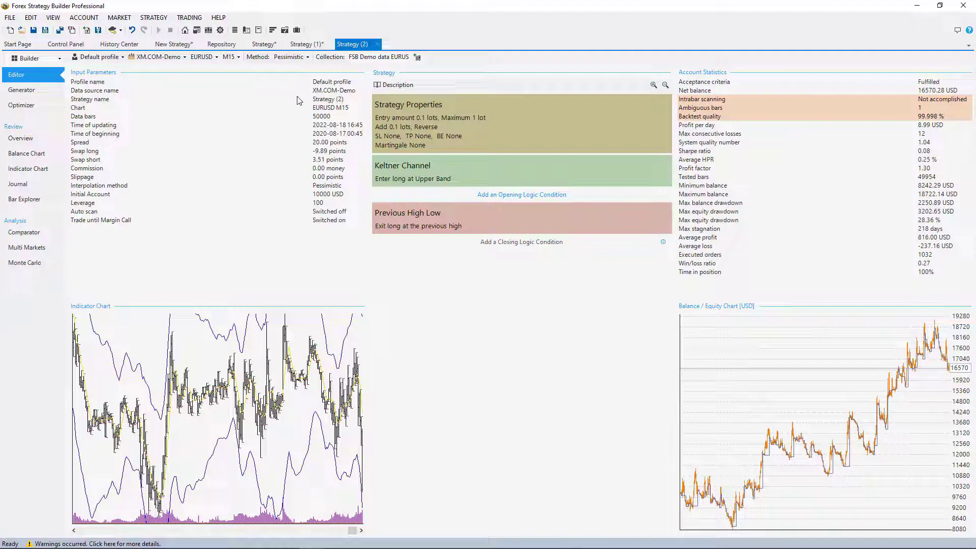
pyautogui.click(83, 117)
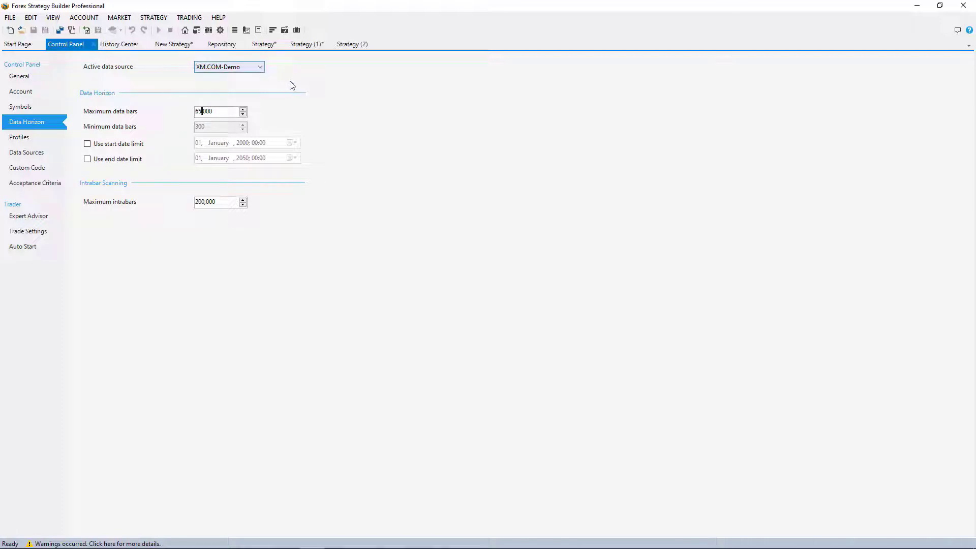
# Recheck Strategy (2) on 65000 bars, now netting 12117.31 USD with profit factor 1.07.
pyautogui.click(358, 46)
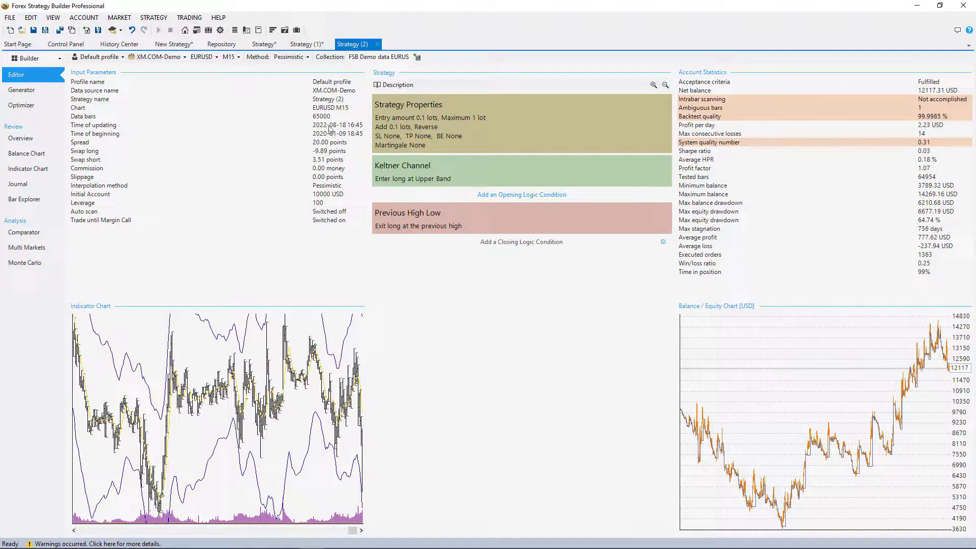
# Review History Center's data statistics and Data Download page, scrolling the Symbols list.
pyautogui.click(119, 45)
pyautogui.click(30, 109)
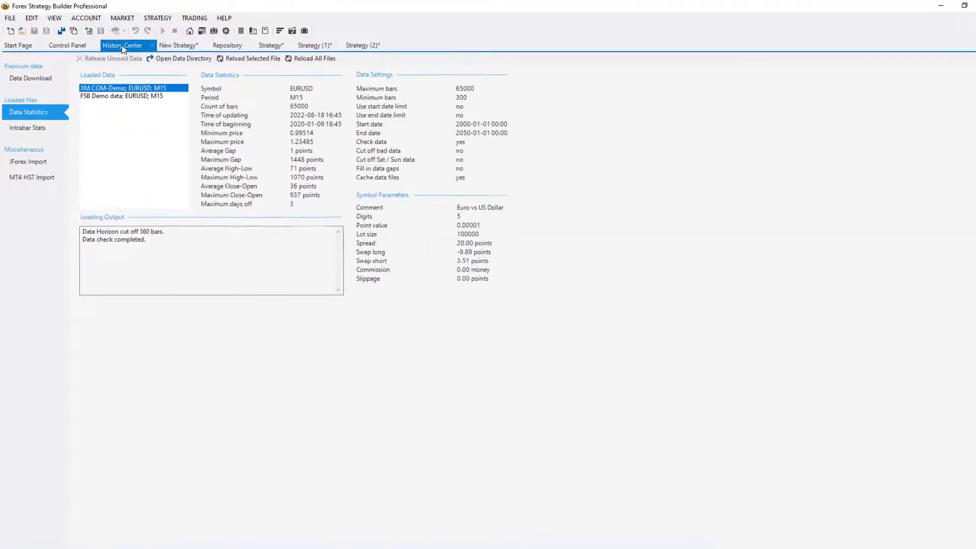
pyautogui.click(51, 99)
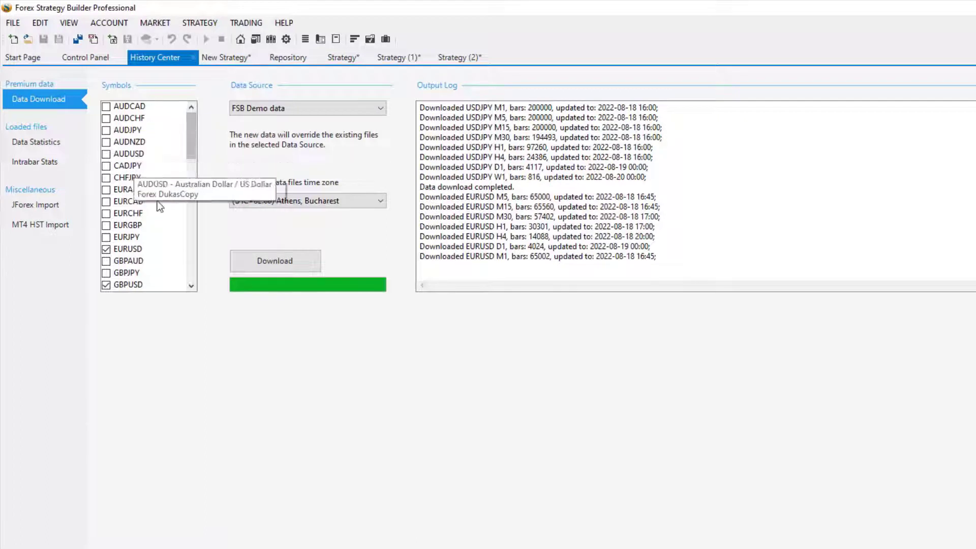
pyautogui.moveTo(192, 147); pyautogui.dragTo(108, 66)
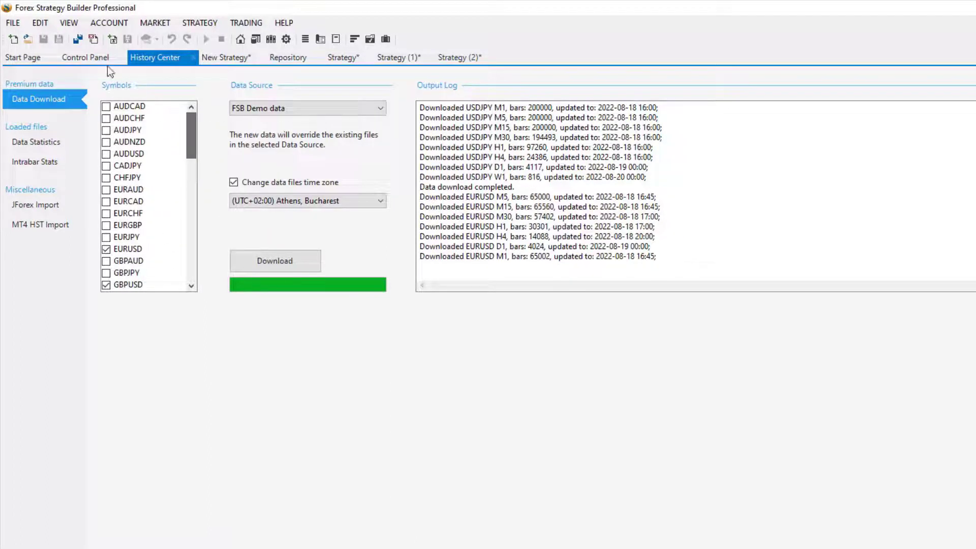
pyautogui.click(85, 58)
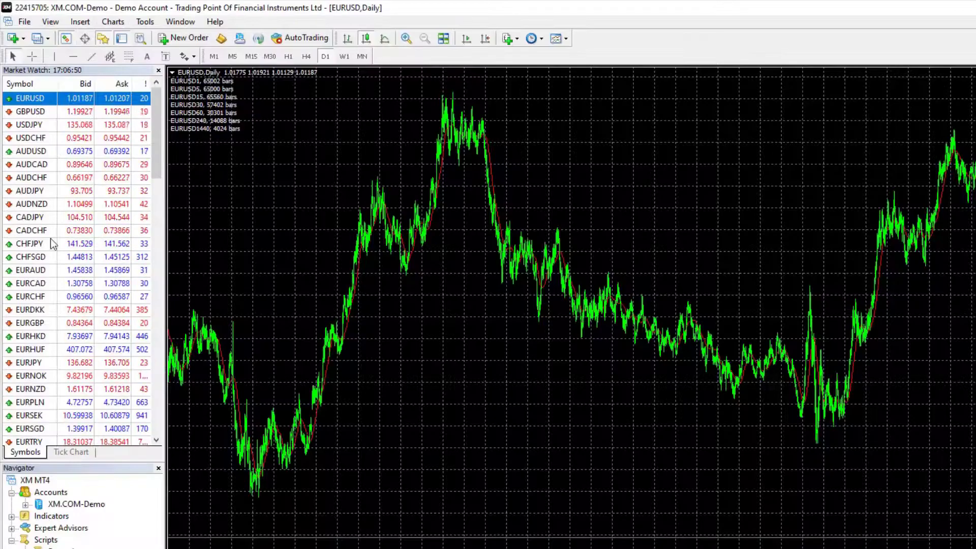
# Review the swap values in GBPUSD's contract specification in Market Watch, then close it.
pyautogui.click(38, 111)
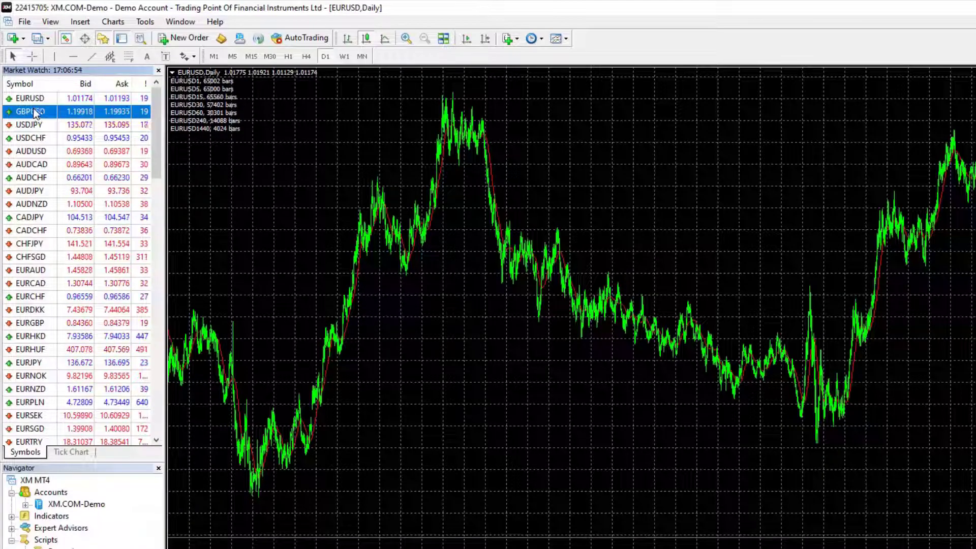
pyautogui.rightClick(131, 112)
pyautogui.click(170, 179)
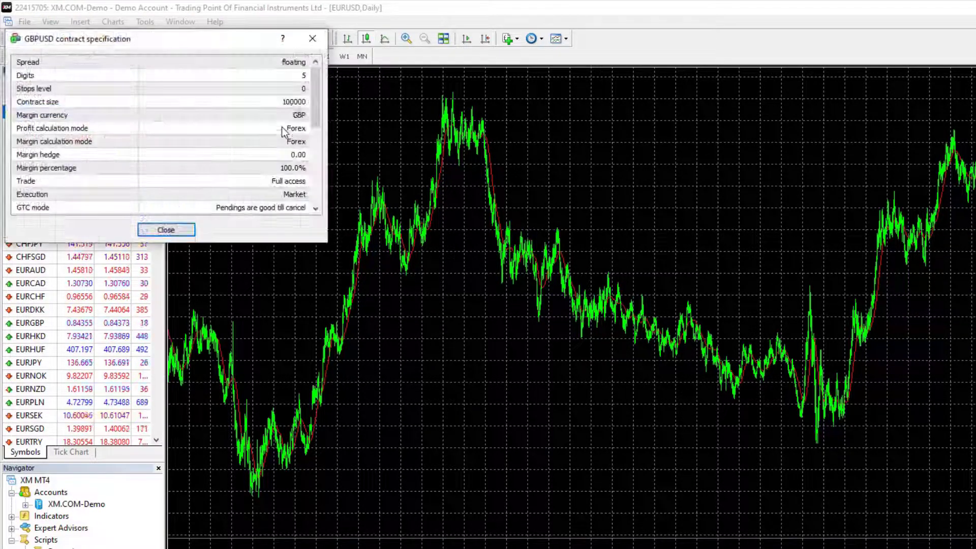
pyautogui.scroll(-1, 318, 123)
pyautogui.scroll(-2, 321, 142)
pyautogui.scroll(1, 320, 153)
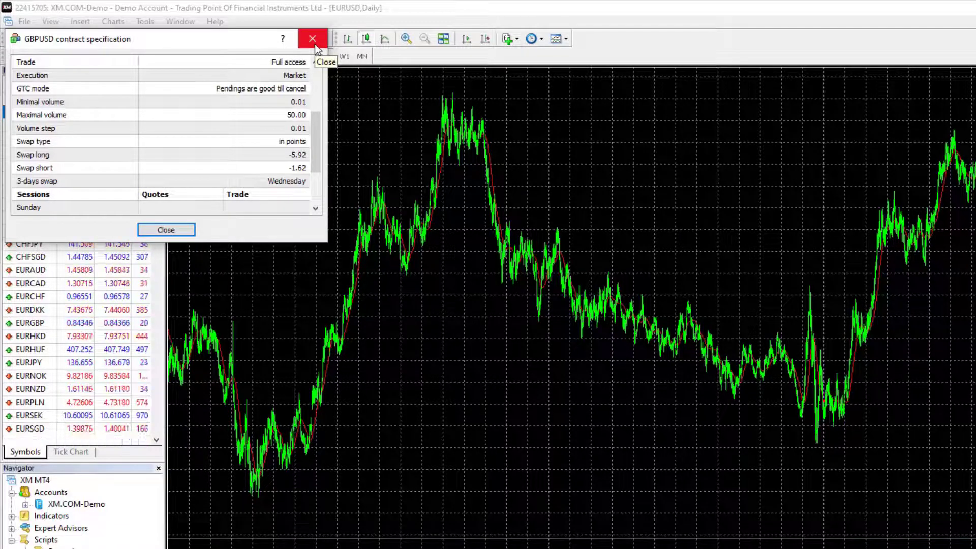
pyautogui.click(313, 39)
# Show the chart's one-click trading panel with the lot size set to 0.01.
pyautogui.rightClick(292, 143)
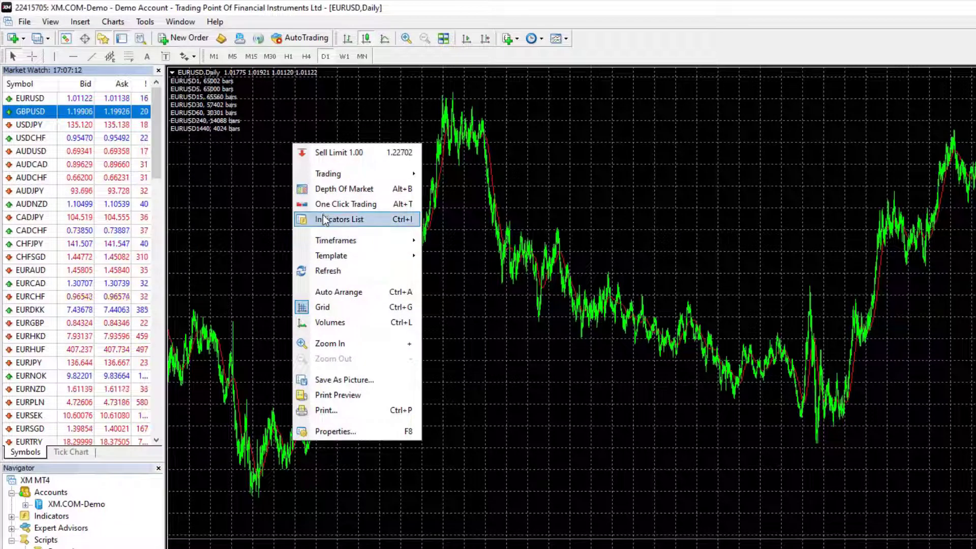
pyautogui.click(346, 204)
pyautogui.doubleClick(228, 84)
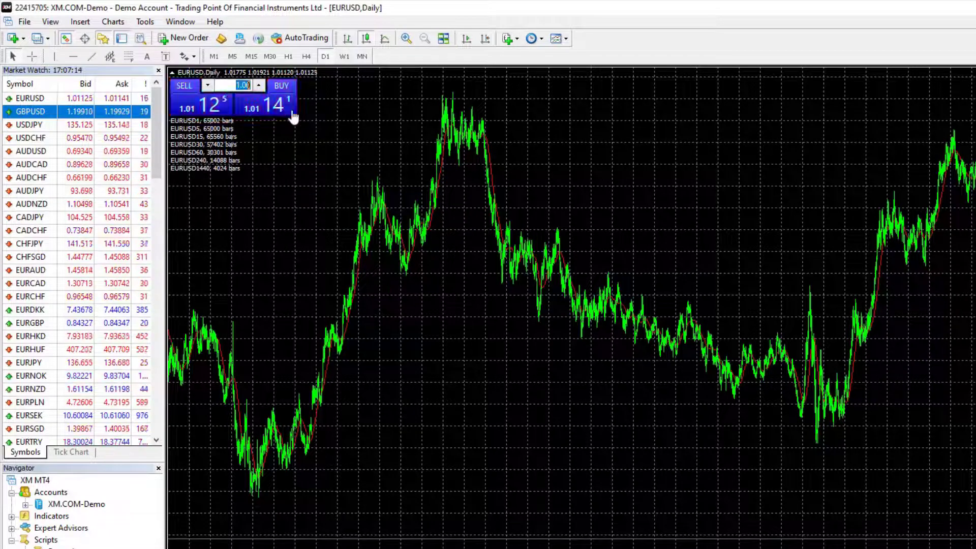
pyautogui.write('0.01')
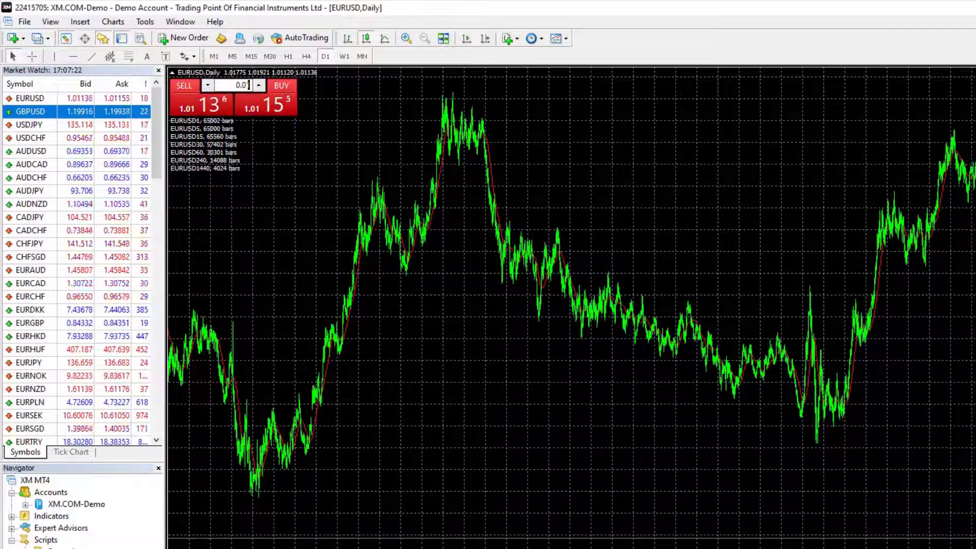
pyautogui.hotkey('alt', 'Tab')
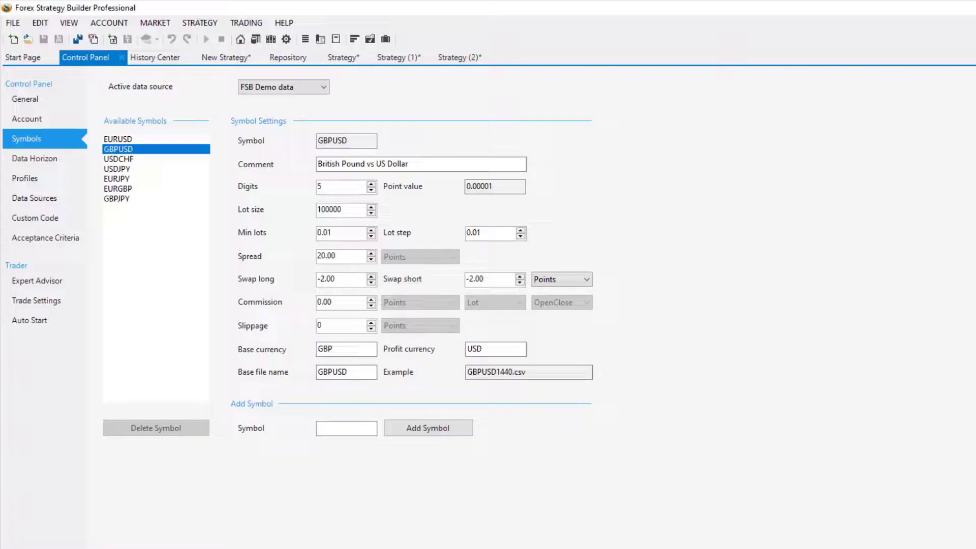